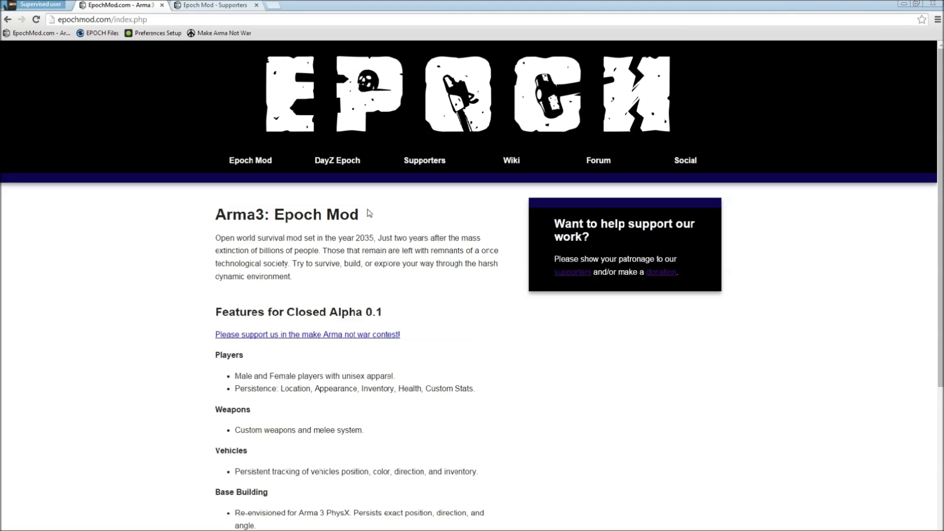
- Review the list of hosting supporters on the Epoch Mod Supporters page, from Voice Command Center to Survival Servers
click(240, 5)
scroll(182, 236, down, 6)
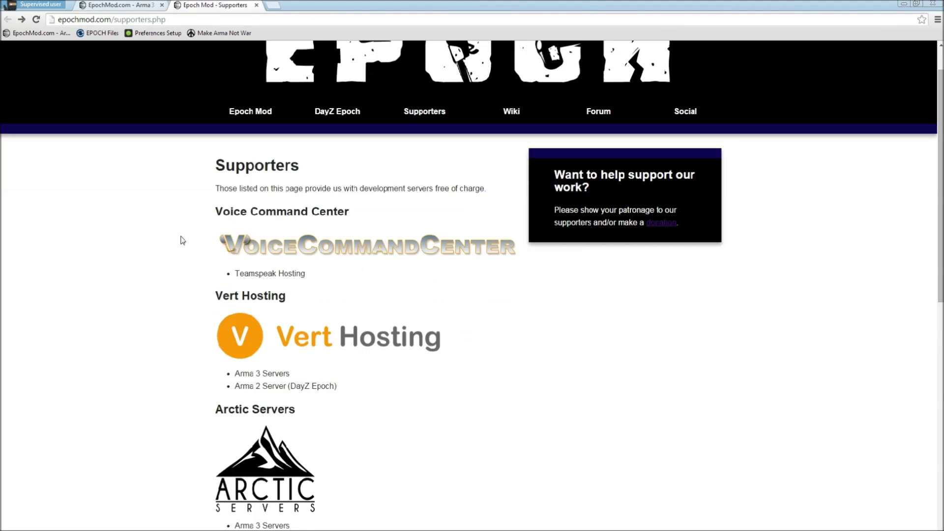
scroll(162, 234, down, 6)
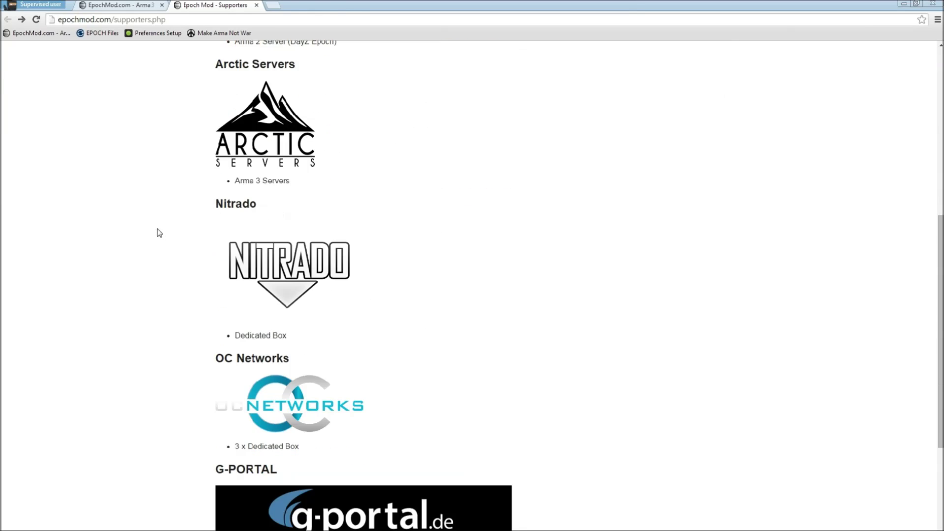
scroll(157, 235, down, 2)
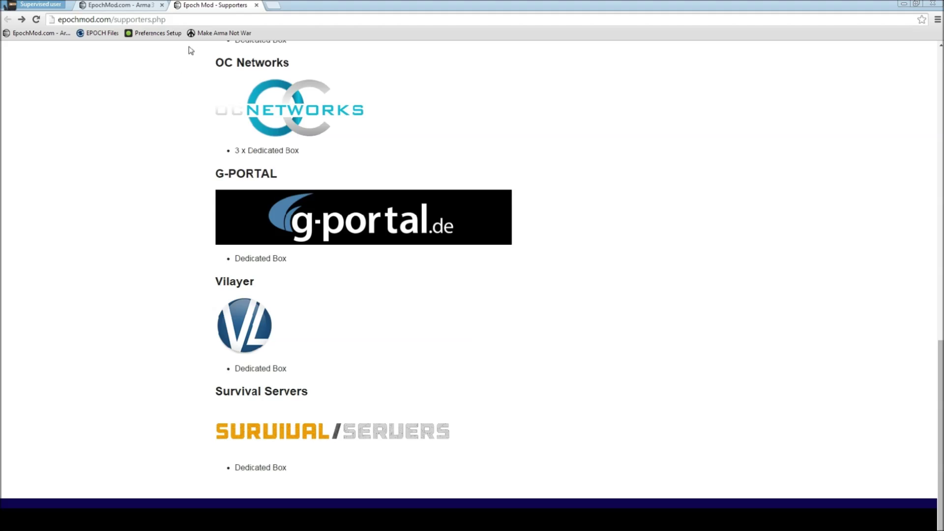
- Open the Make Arma Not War contest site and browse its Total Modification category
click(208, 35)
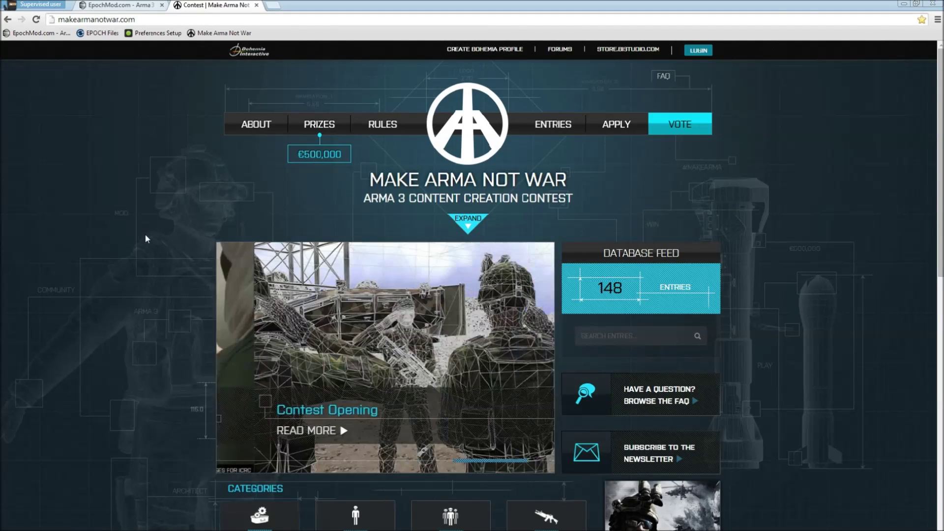
scroll(147, 244, down, 4)
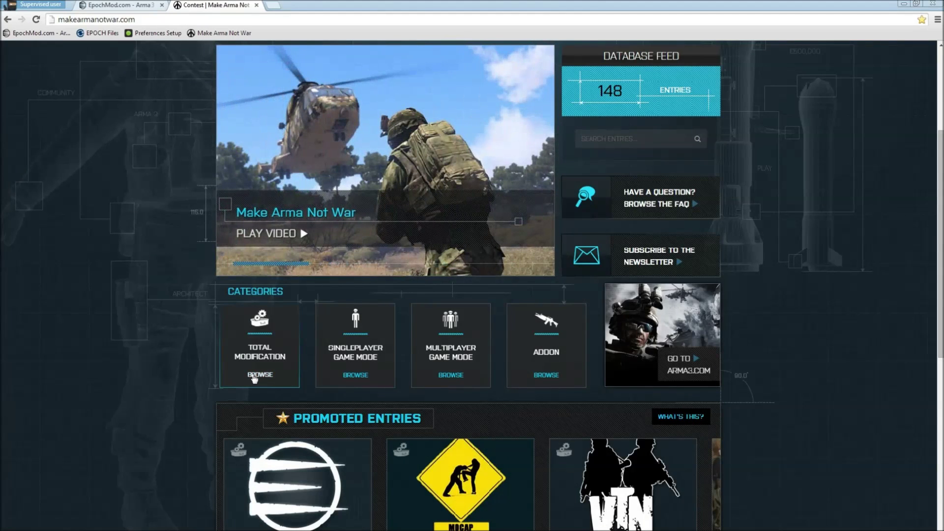
scroll(176, 377, down, 1)
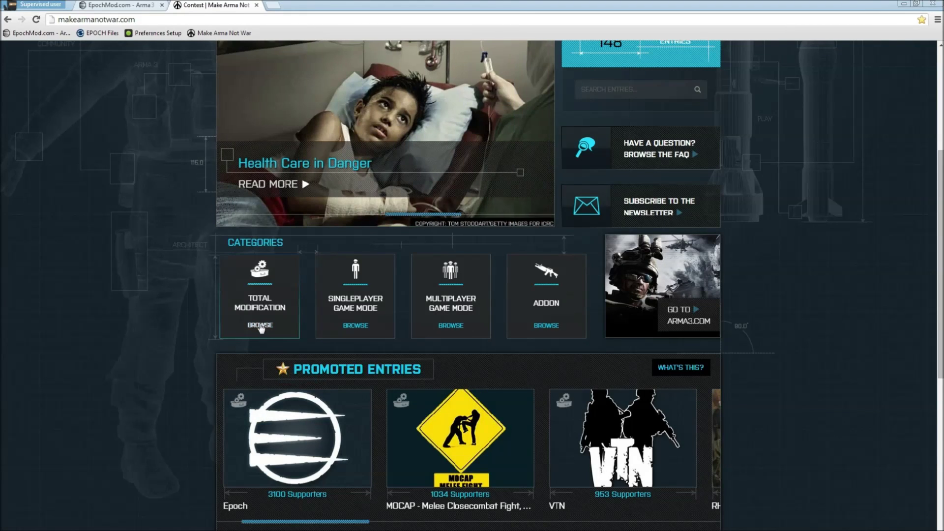
click(260, 326)
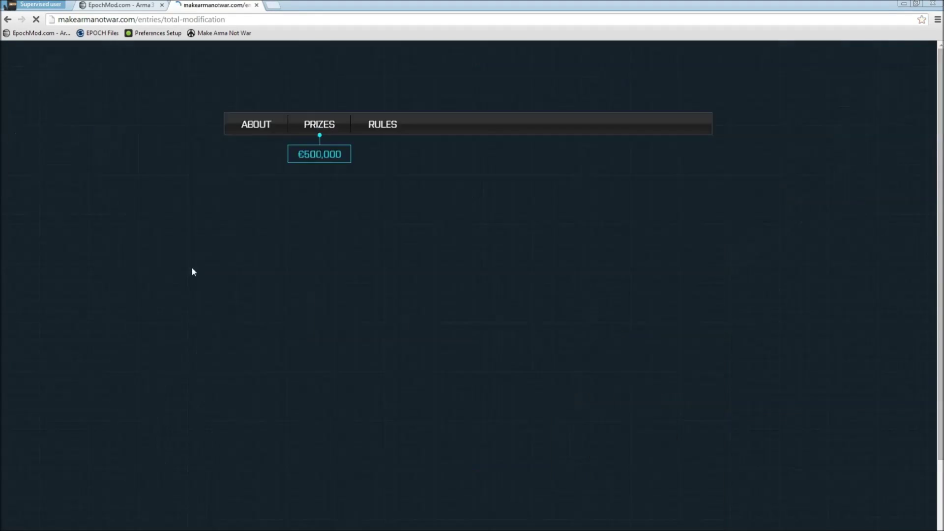
- Open the Epoch entry among the Total Modification entries and go to the login page for supporting it
scroll(176, 270, down, 17)
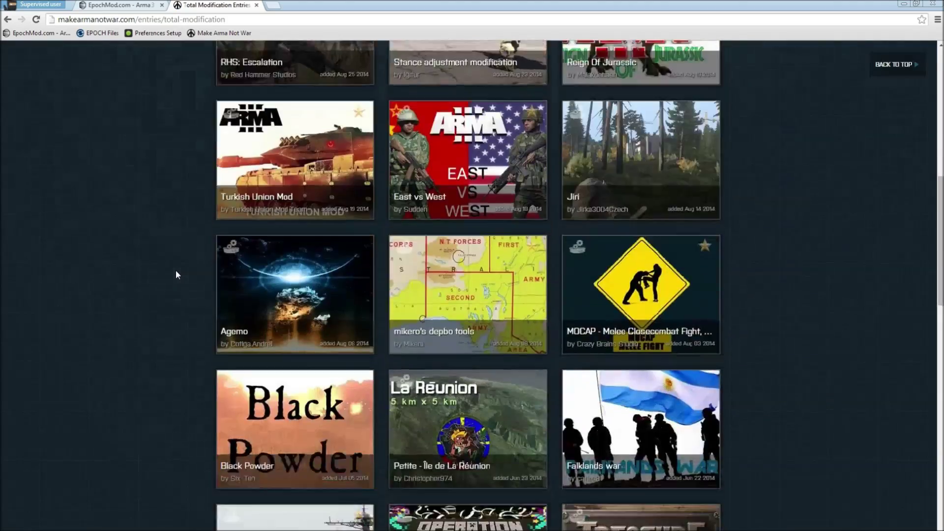
scroll(175, 270, down, 7)
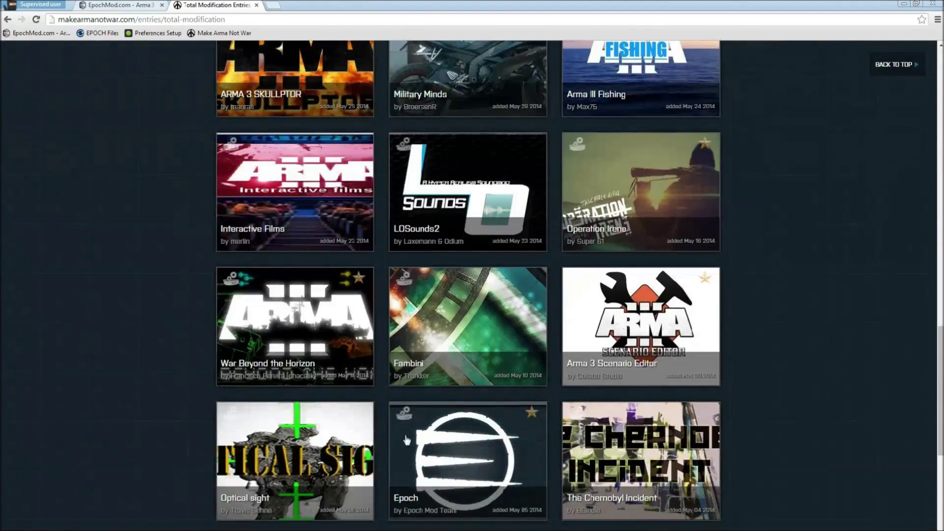
click(497, 435)
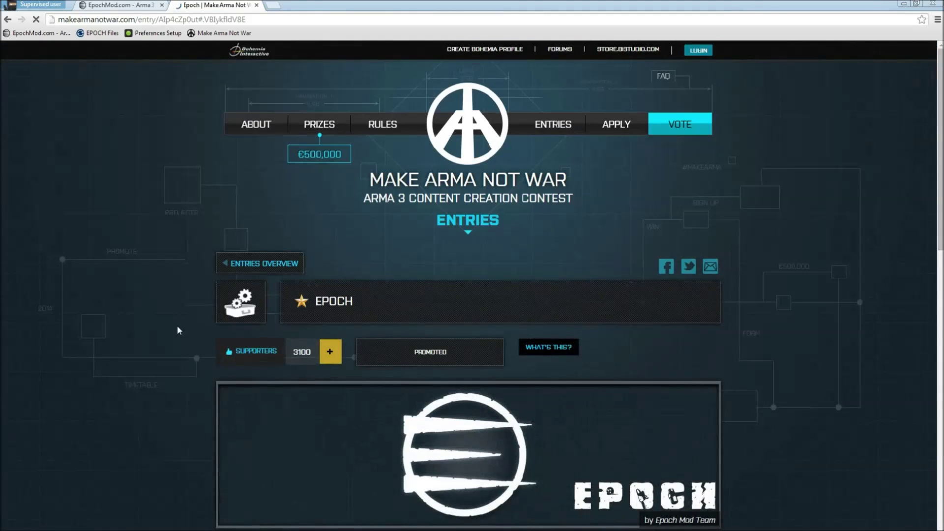
click(330, 352)
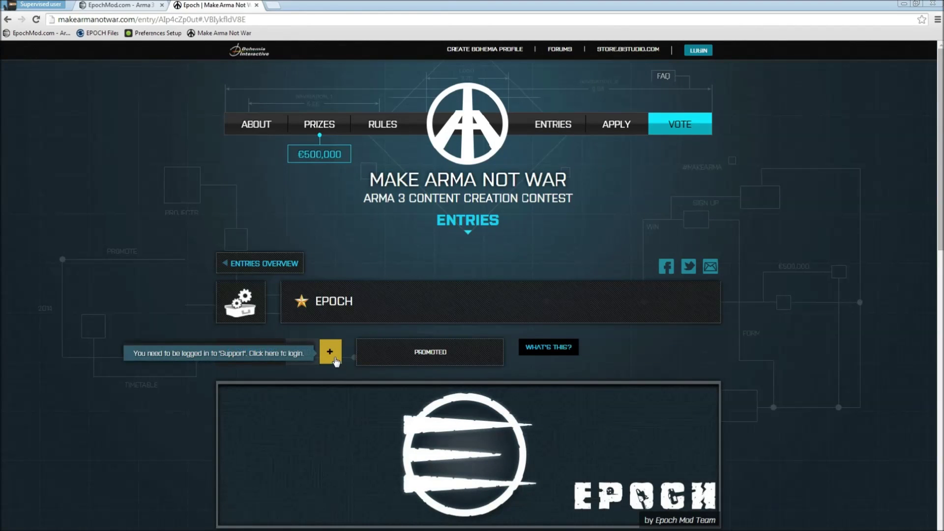
click(331, 353)
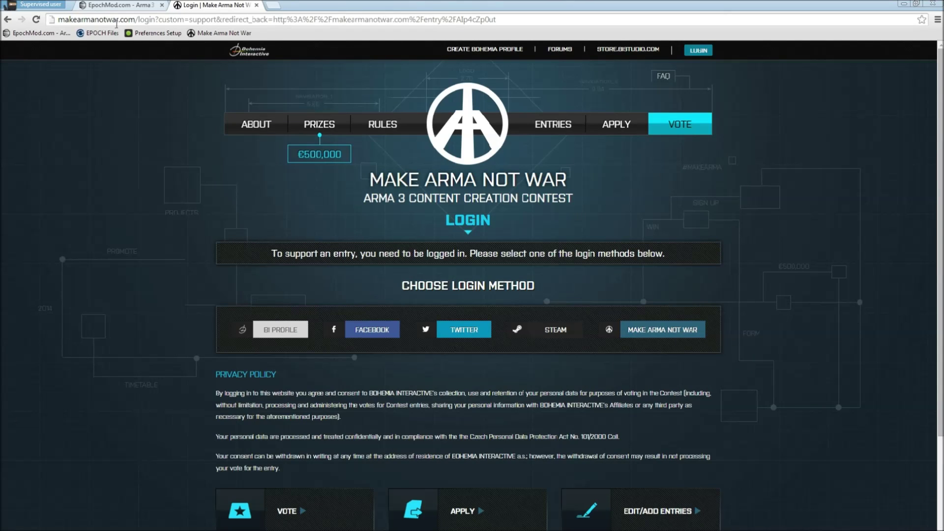
- Return to the Epoch Mod site and open the forum's "0.1 Epoch Launcher Test" topic in the ArmA 3 Announcements
click(113, 6)
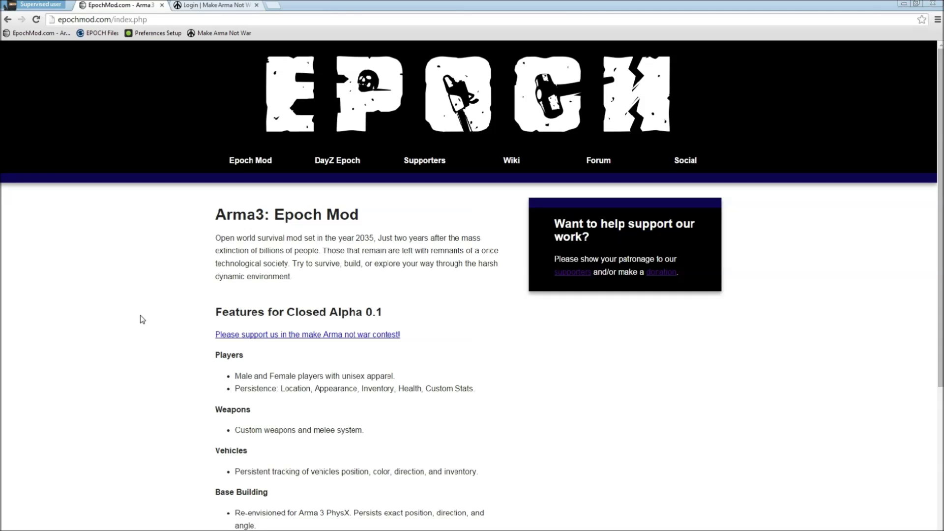
click(595, 162)
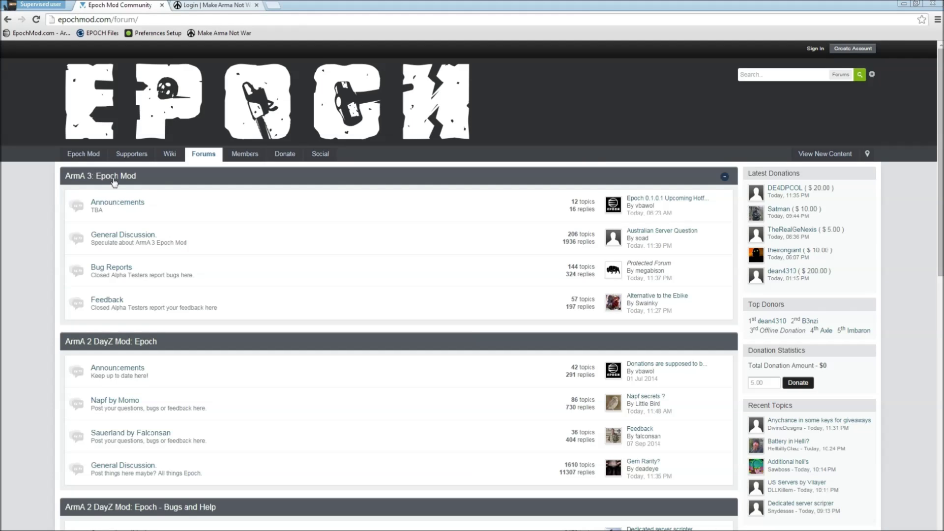
click(116, 202)
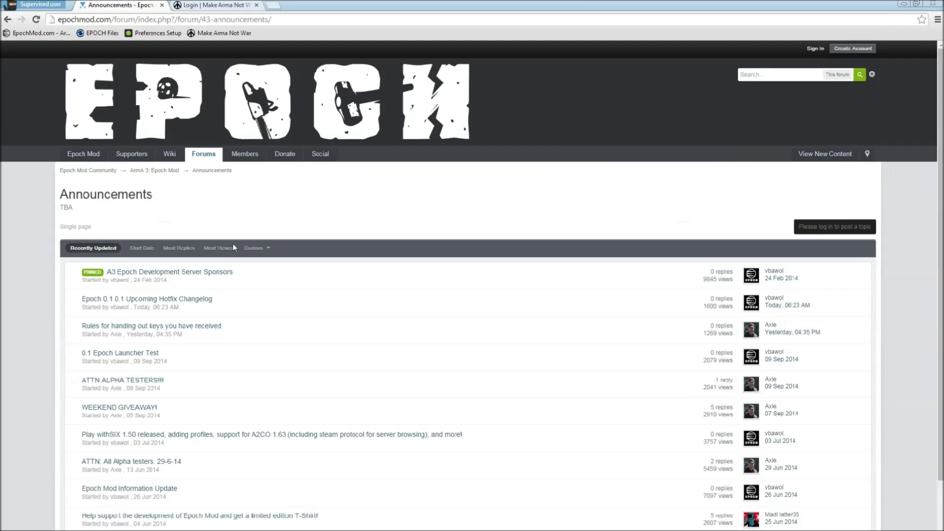
click(124, 358)
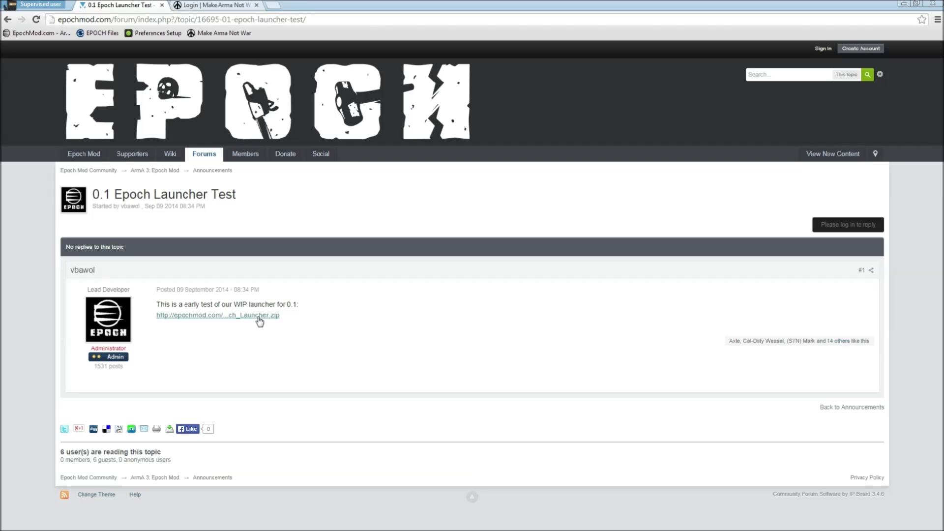
- Download the Epoch Launcher zip from the post and extract its Epoch Launcher folder into Downloads
click(258, 318)
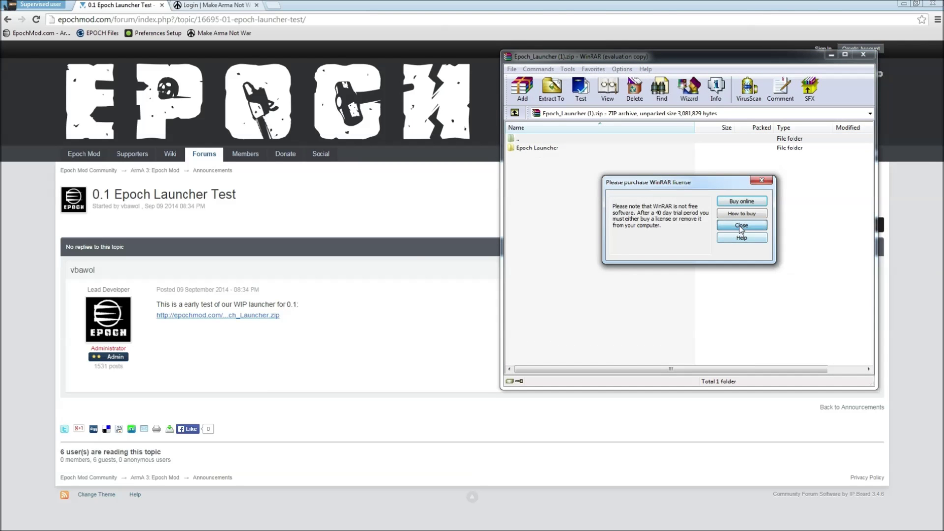
click(742, 230)
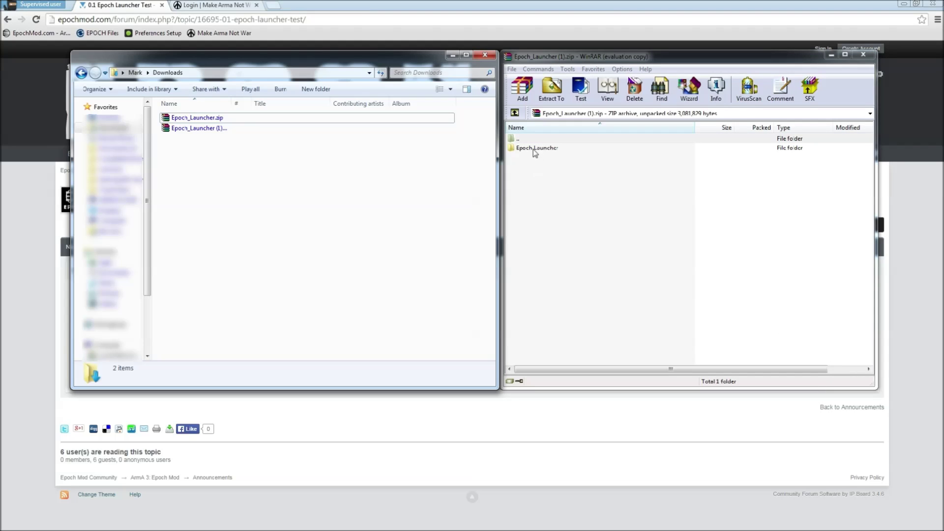
drag(534, 153, 189, 158)
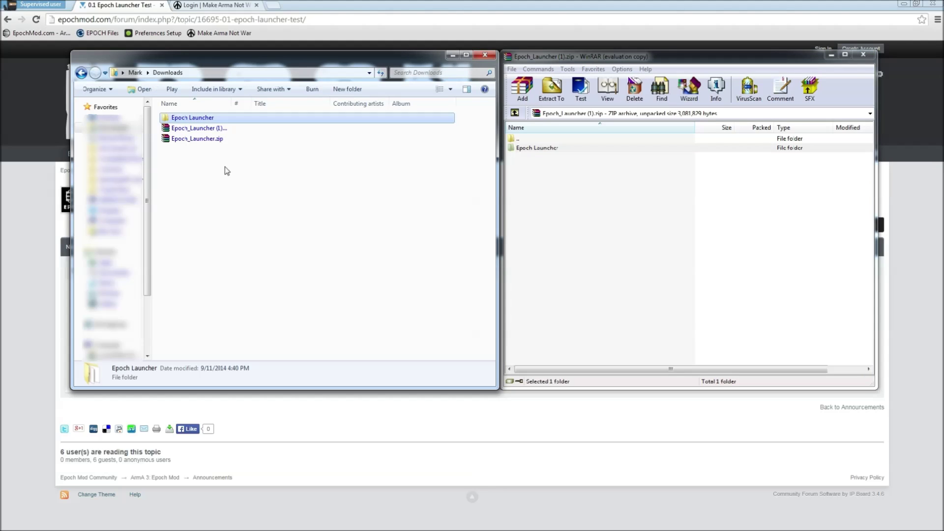
- Run setup.exe from the extracted Epoch Launcher folder and install the launcher despite the unverified publisher
double_click(199, 119)
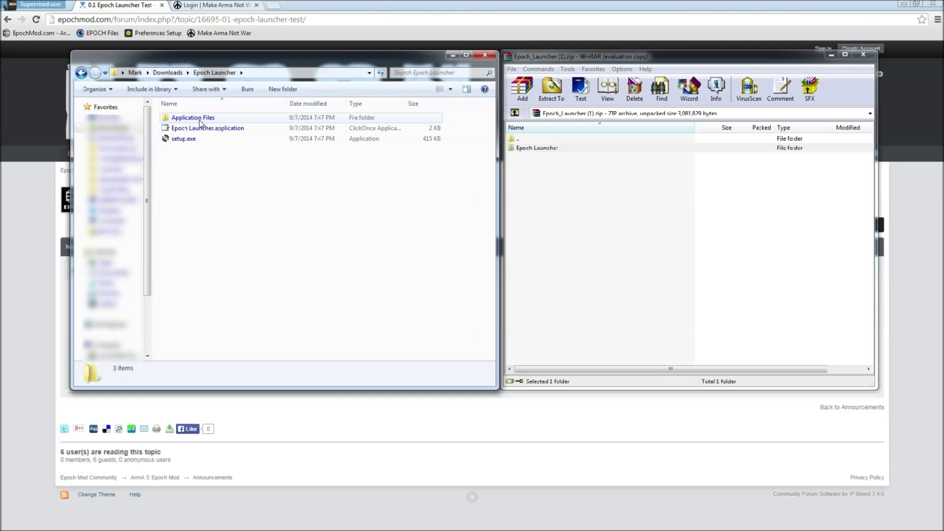
double_click(183, 139)
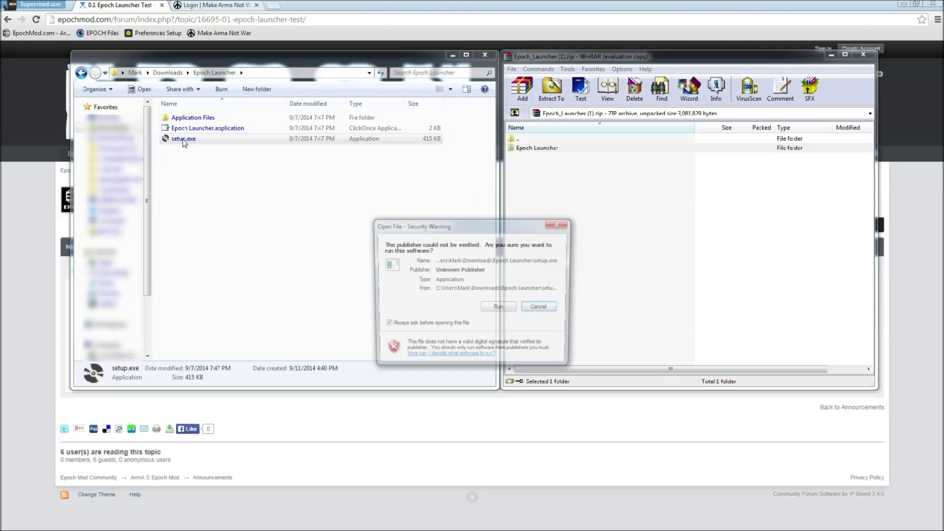
click(499, 308)
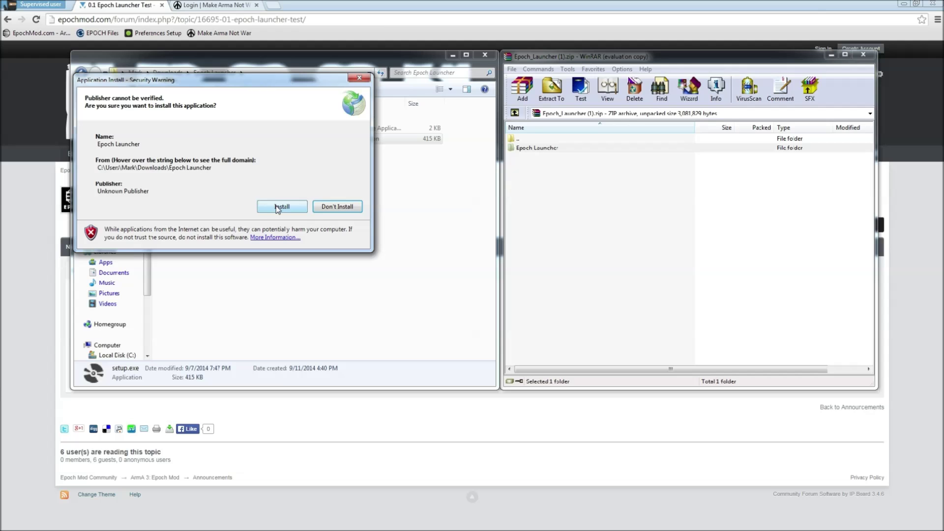
click(276, 207)
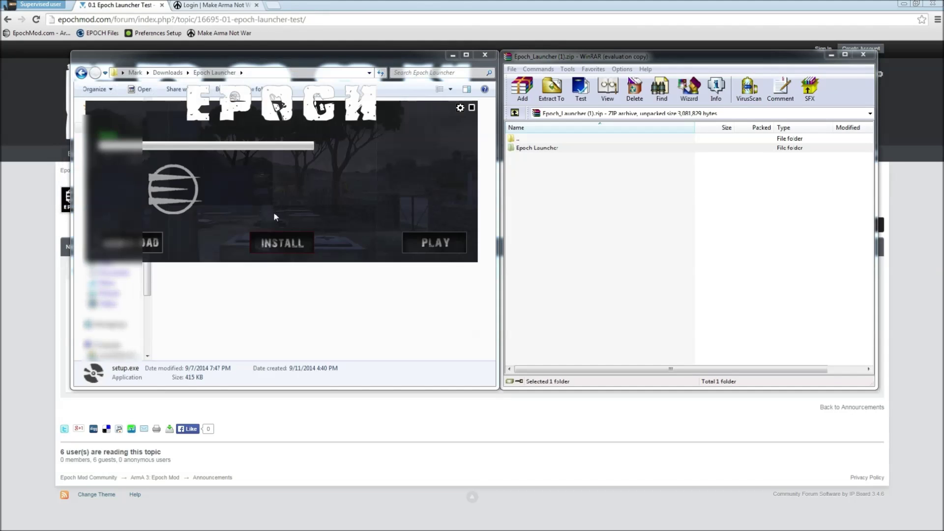
- Move the launcher clear of the other windows, close the WinRAR archive and minimize the file browser
drag(410, 105, 636, 197)
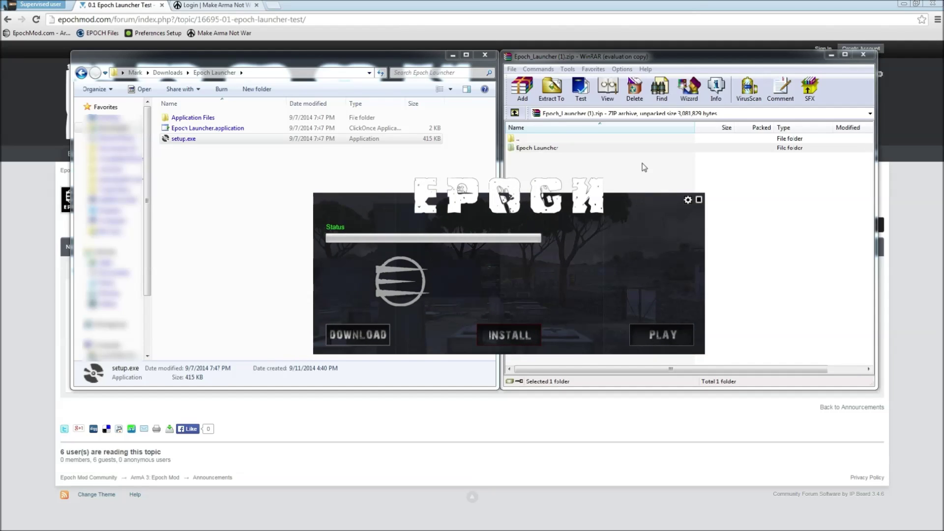
click(854, 56)
click(864, 56)
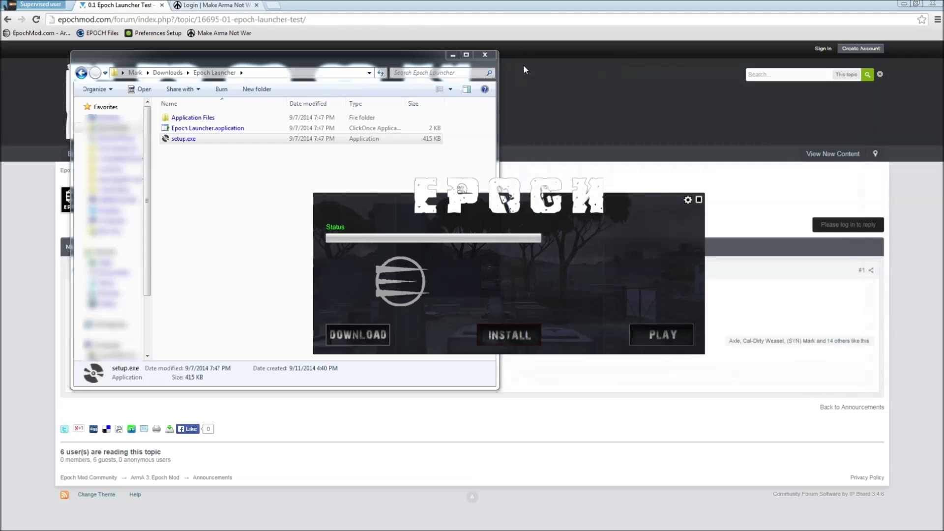
click(453, 55)
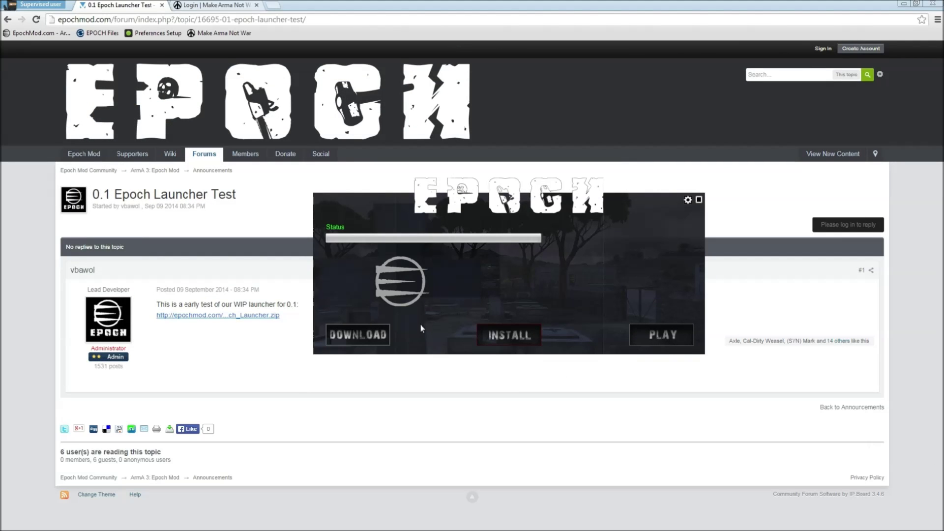
- In the launcher settings, set Max Download to 0 kb/s and the torrent download path to J:\Epoch Launcher
click(687, 200)
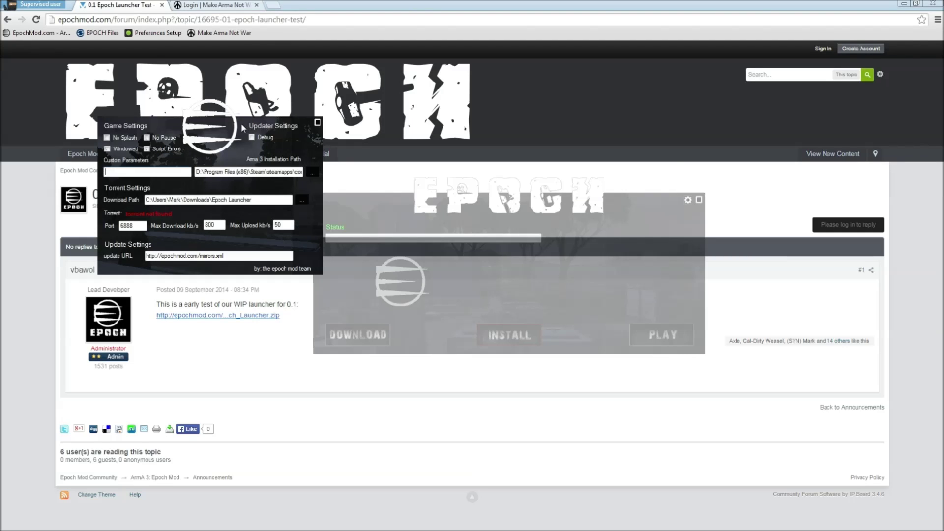
drag(241, 124, 540, 38)
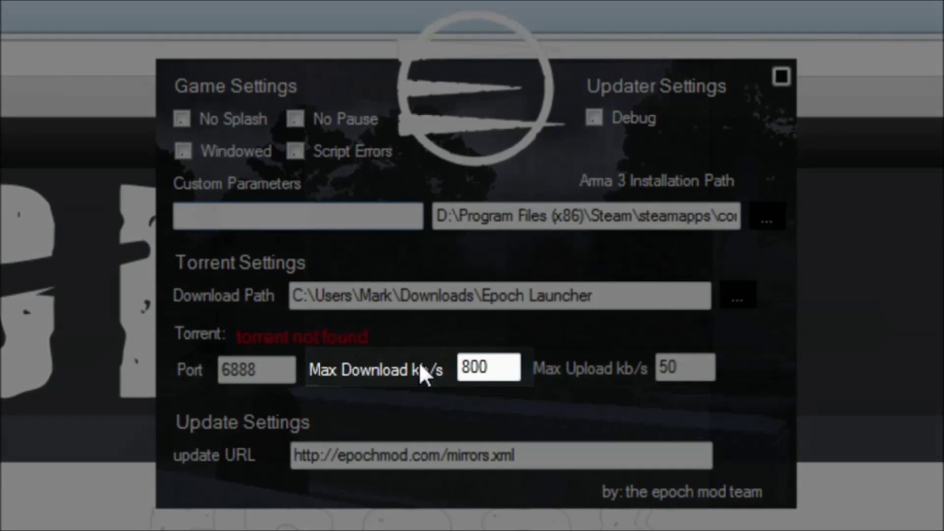
drag(506, 364, 468, 367)
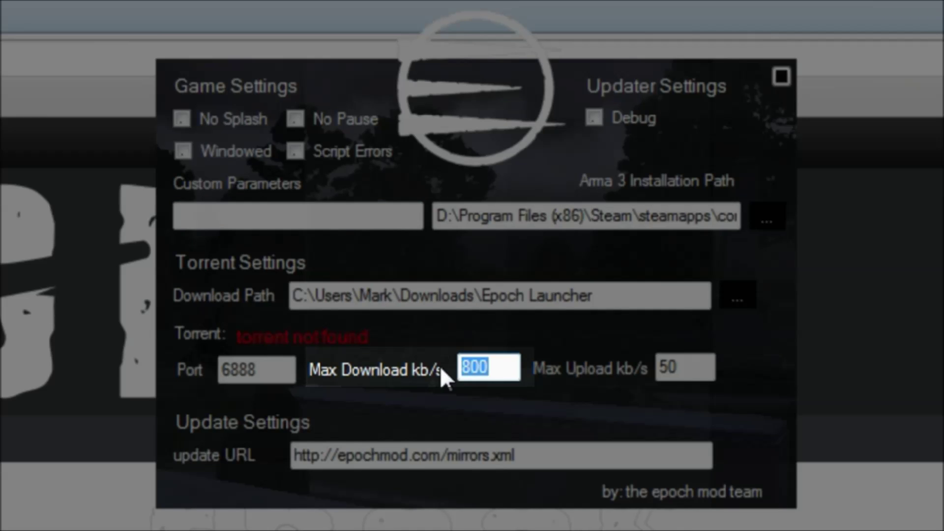
text(0)
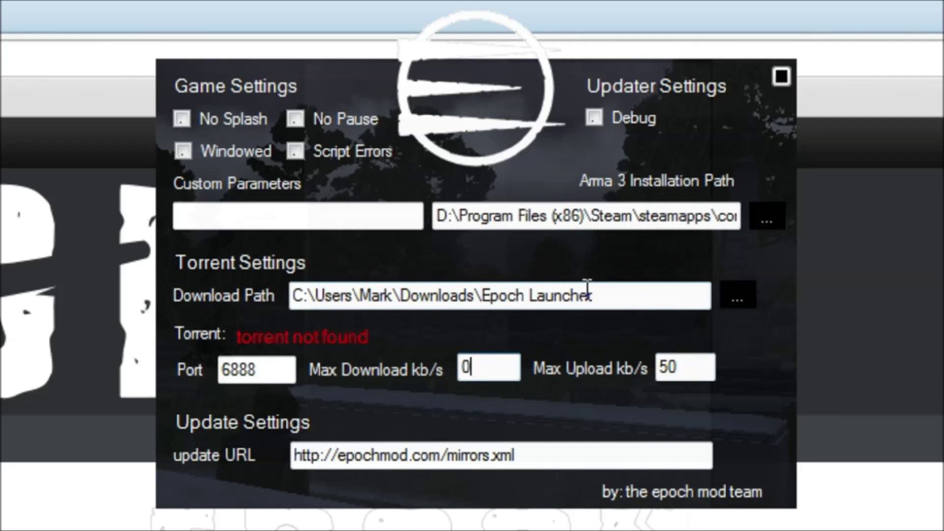
click(745, 301)
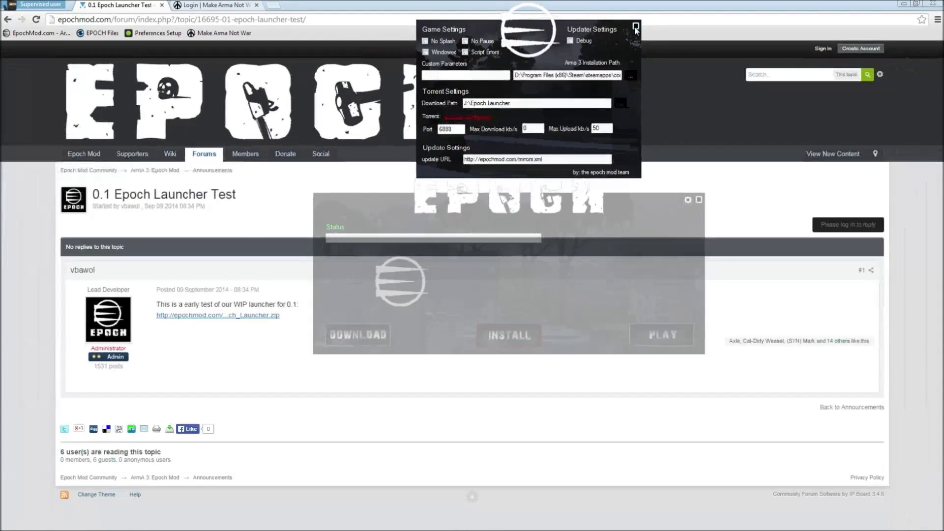
click(635, 27)
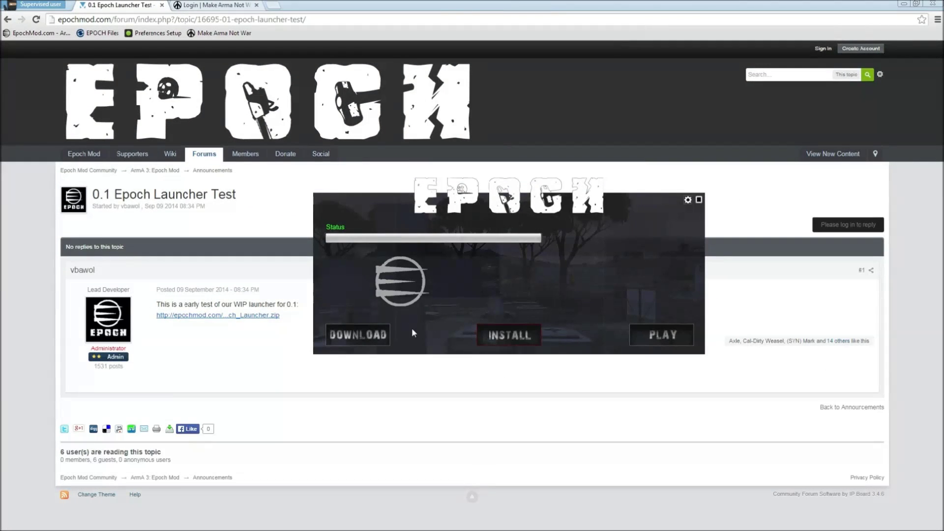
- Start downloading the Epoch mod files and allow the launcher through Windows Firewall on private networks
click(366, 331)
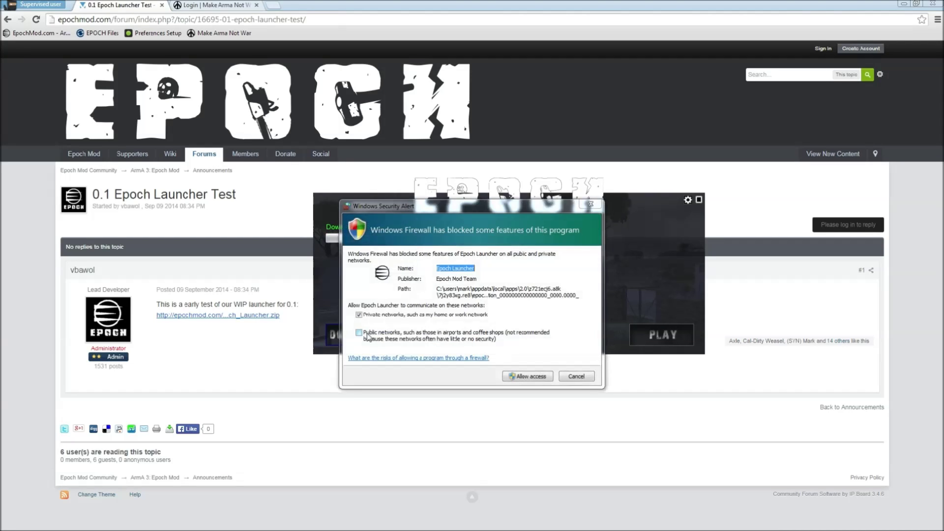
click(528, 380)
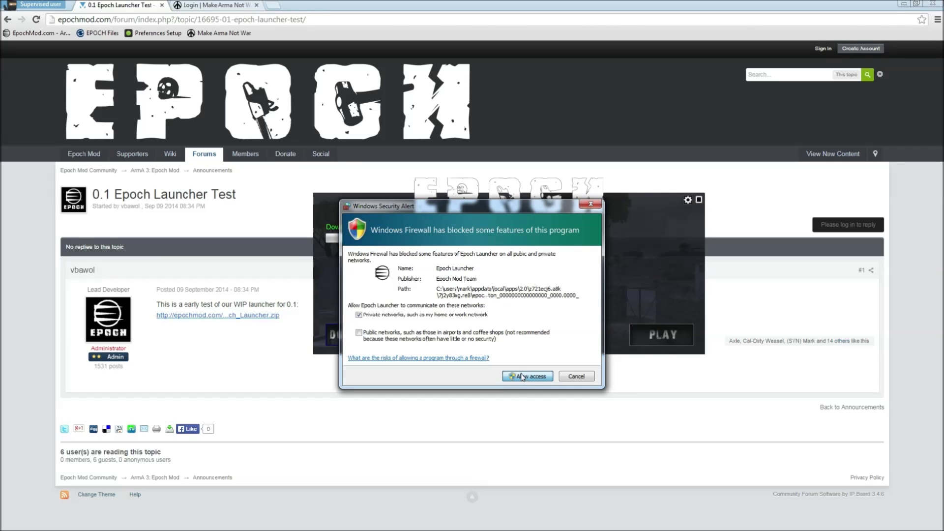
click(522, 376)
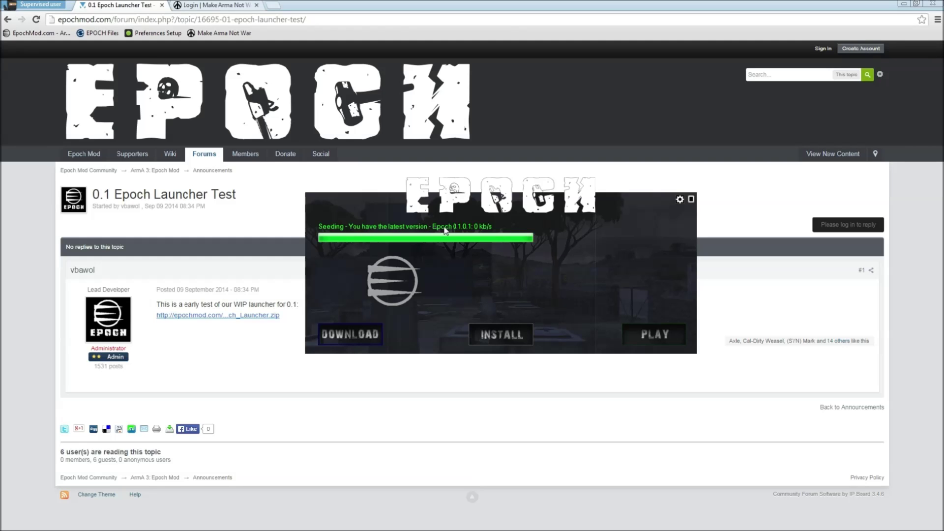
- Stop seeding the torrent and install the downloaded Epoch mod from the launcher
click(524, 335)
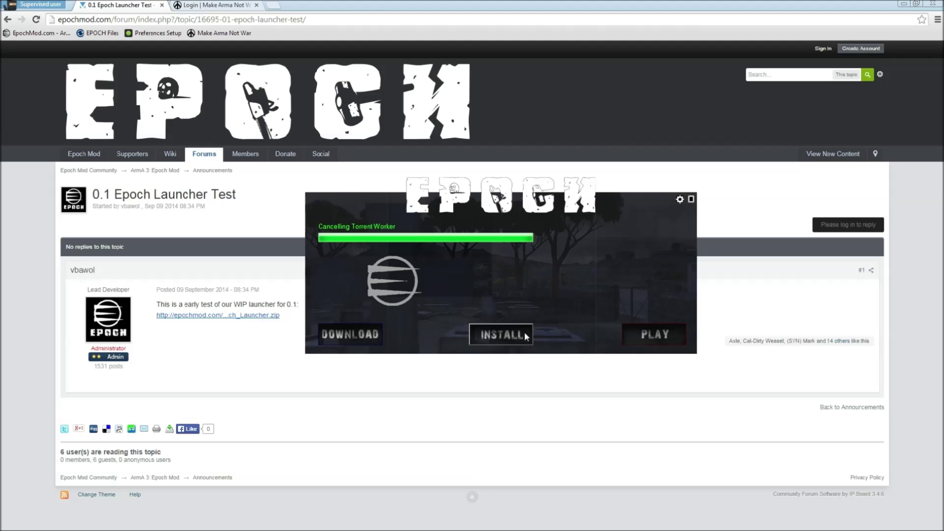
click(524, 332)
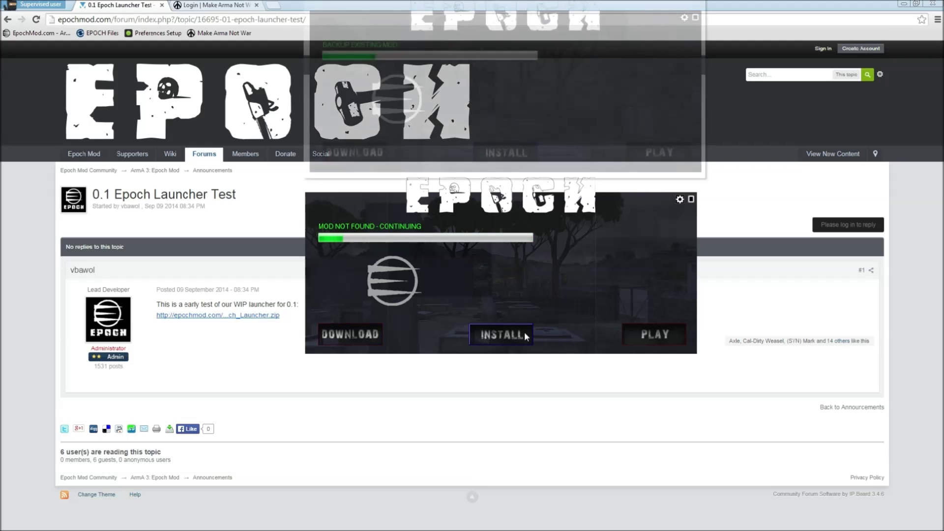